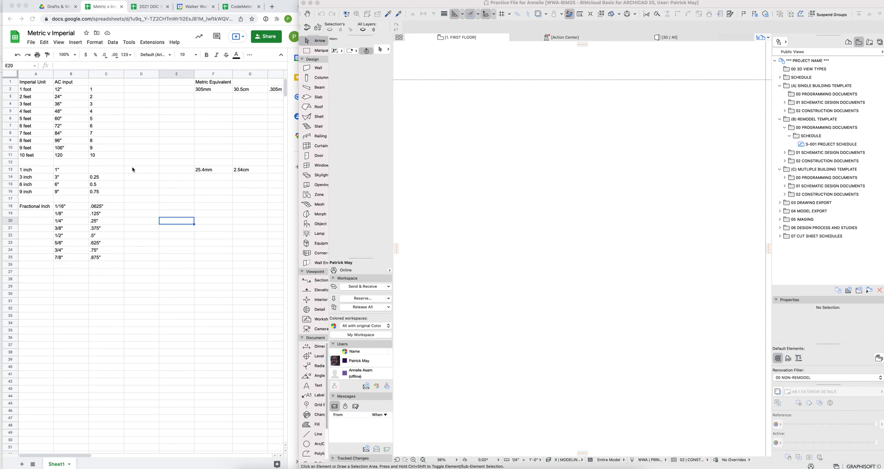
Review the spreadsheet's imperial inputs and metric equivalents for 1 foot and 5 feet
{"action": "left_click", "coordinate": [132, 137]}
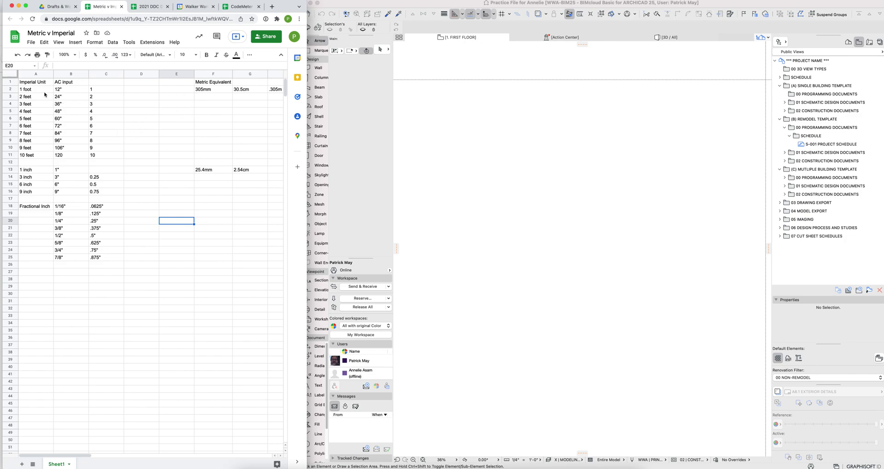
{"action": "left_click_drag", "start_coordinate": [29, 91], "coordinate": [61, 89]}
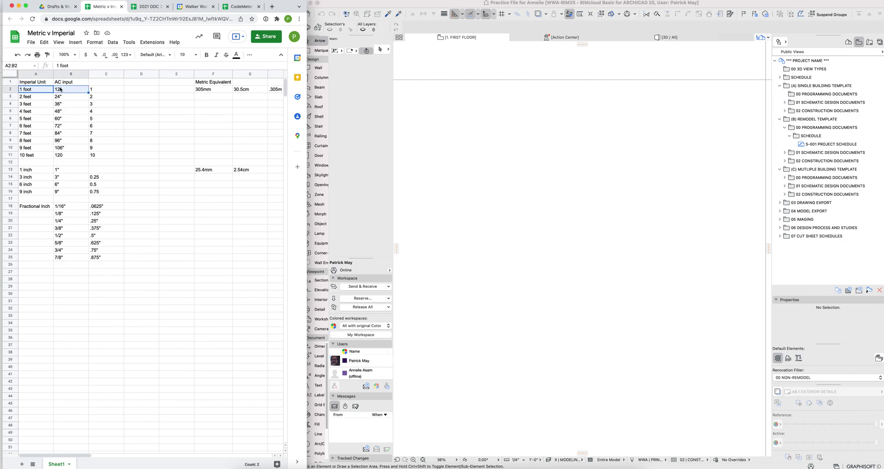
{"action": "left_click", "coordinate": [202, 90]}
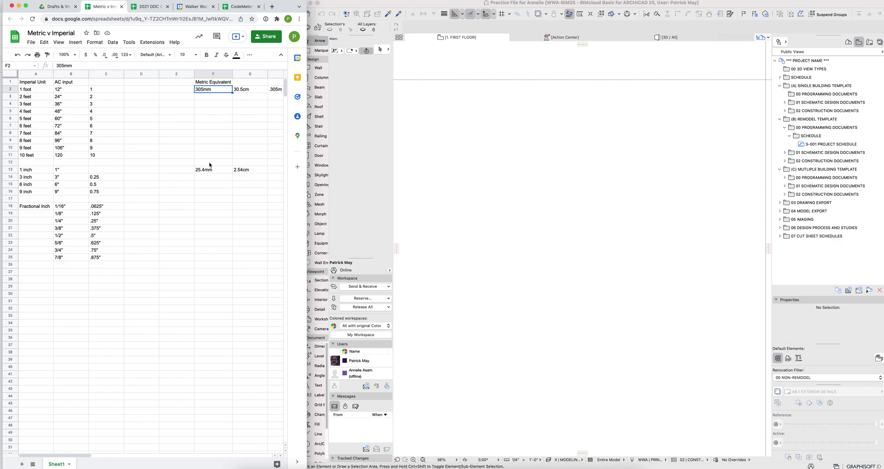
{"action": "left_click", "coordinate": [30, 120]}
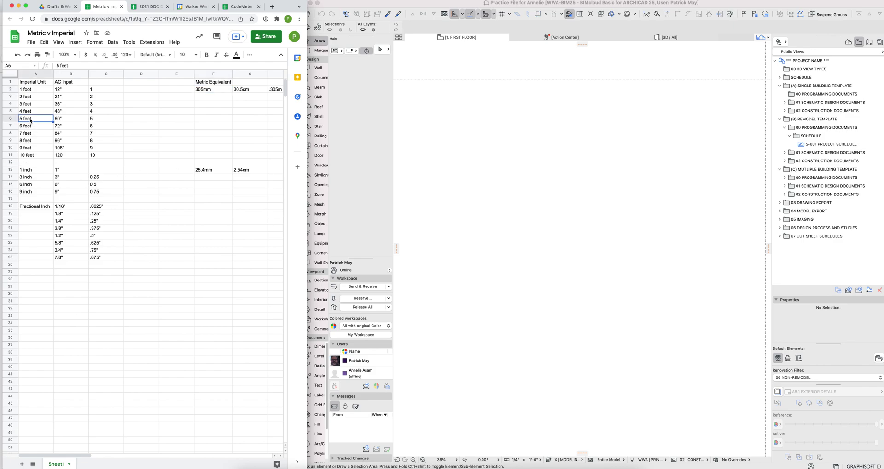
{"action": "left_click", "coordinate": [67, 121]}
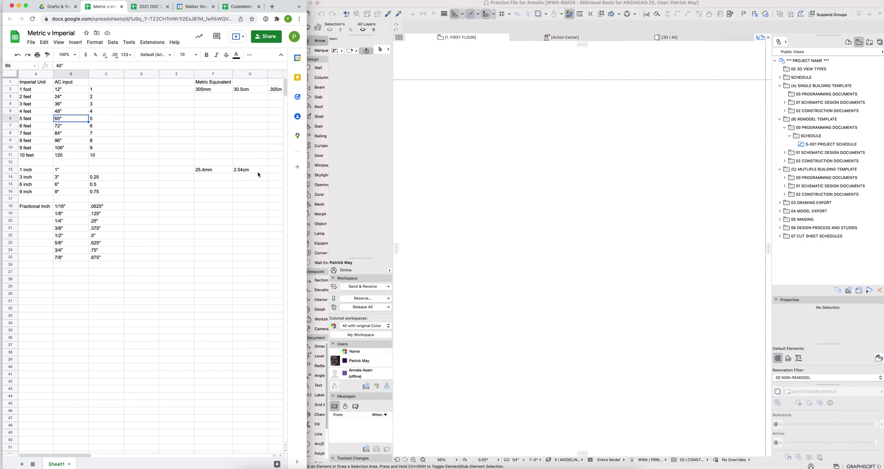
Switch to ARCHICAD and draw a horizontal line 1' long on the first floor plan with the Line tool
{"action": "left_click", "coordinate": [483, 203]}
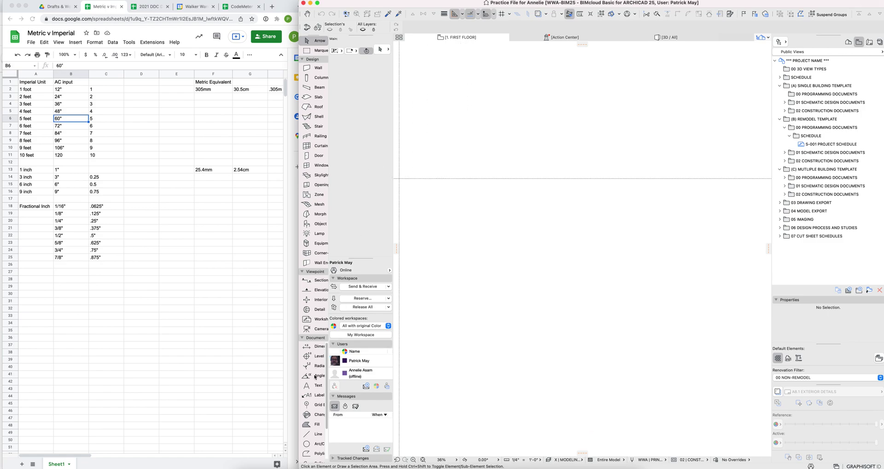
{"action": "scroll", "coordinate": [316, 390], "scroll_direction": "down", "scroll_amount": 3}
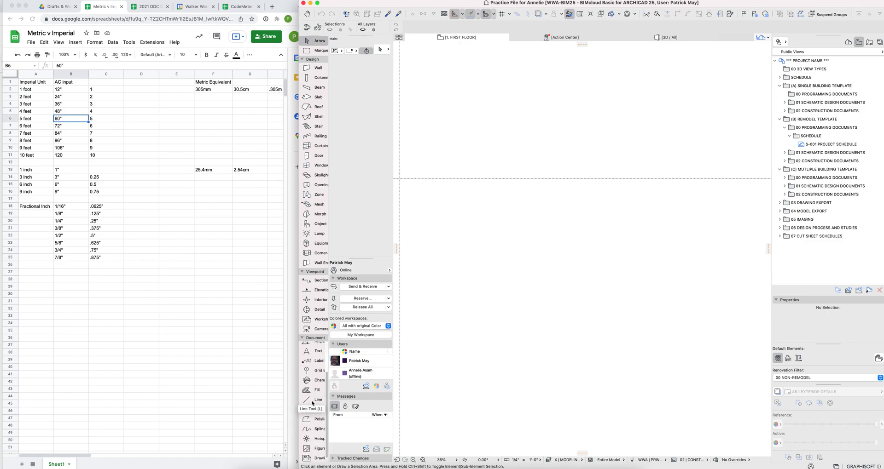
{"action": "left_click", "coordinate": [317, 399]}
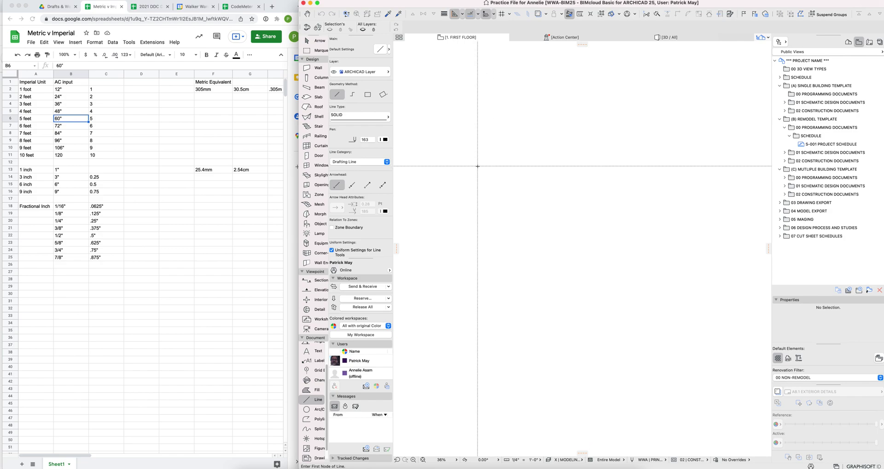
{"action": "left_click", "coordinate": [448, 162]}
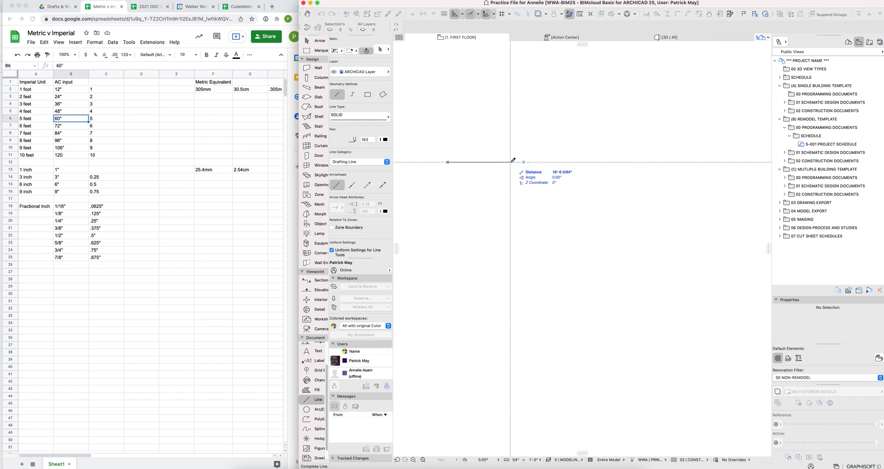
{"action": "key", "text": "Tab"}
{"action": "type", "text": "1"}
{"action": "key", "text": "Return"}
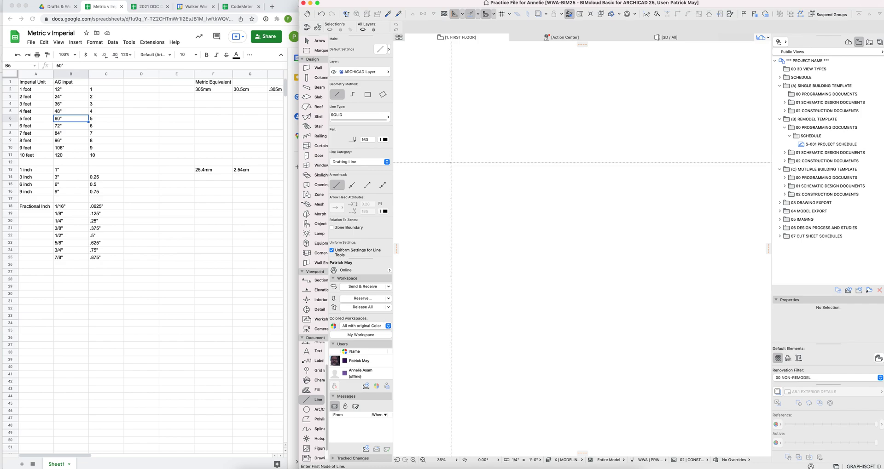
Draw a horizontal line 1" long below the 1' line
{"action": "scroll", "coordinate": [449, 165], "scroll_direction": "up", "scroll_amount": 5}
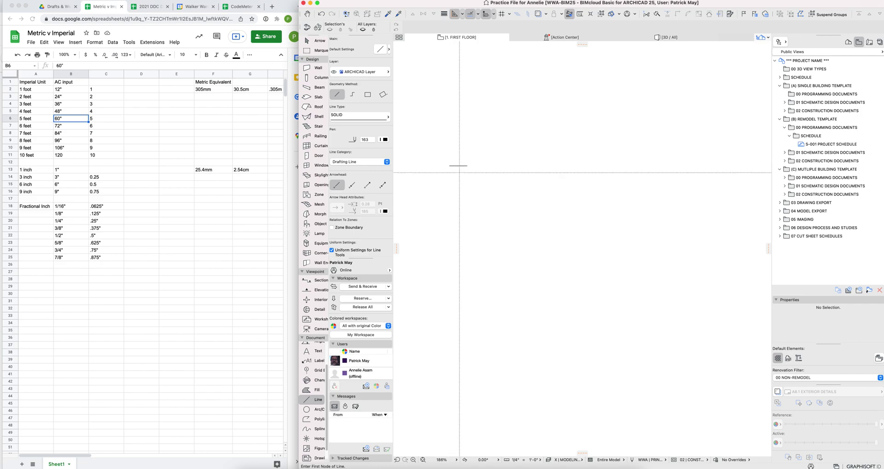
{"action": "left_click", "coordinate": [449, 182]}
{"action": "type", "text": "1"}
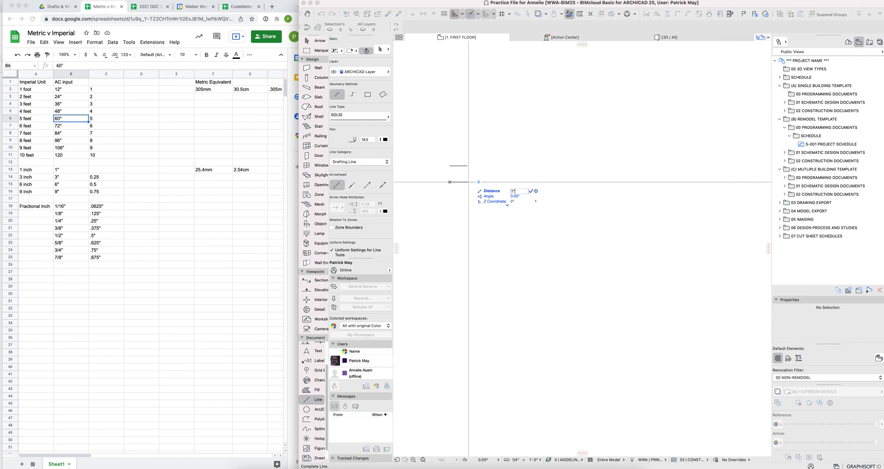
{"action": "key", "text": "Return"}
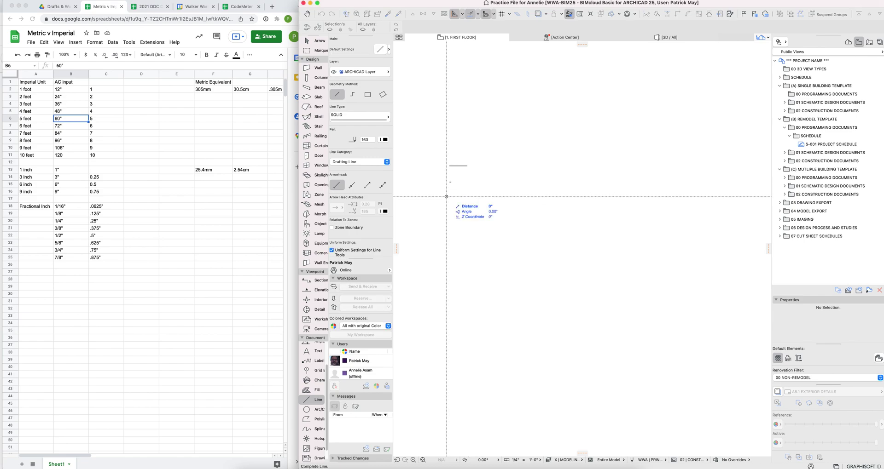
Draw two short horizontal lines below the 1" line, entering their lengths as 1.5" and 1 1/2"
{"action": "type", "text": "1.5"}
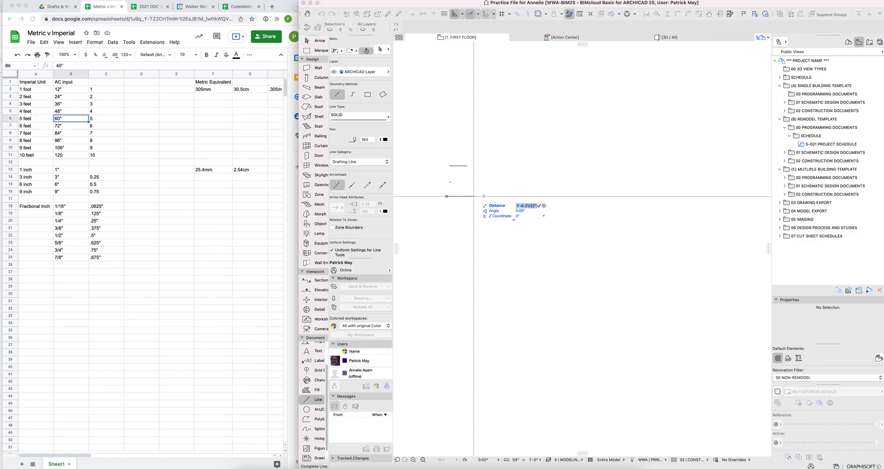
{"action": "key", "text": "Return"}
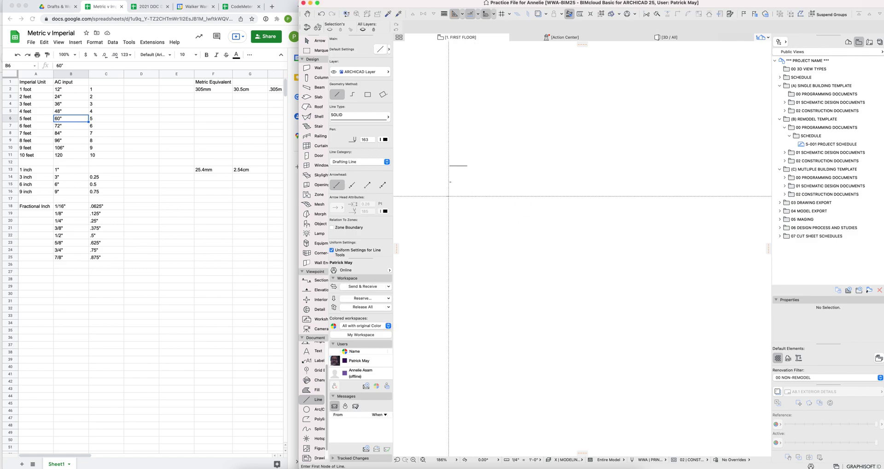
{"action": "type", "text": "1"}
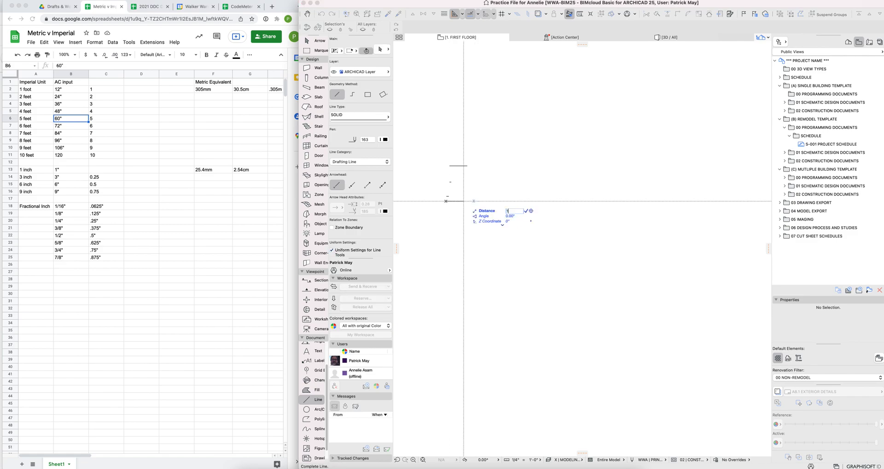
{"action": "type", "text": " 1/2"}
{"action": "key", "text": "Return"}
Draw two horizontal lines between the 1" line and the 1.5" lines, entering their lengths as 1 5/8" and 1.62"
{"action": "scroll", "coordinate": [448, 201], "scroll_direction": "up", "scroll_amount": 5}
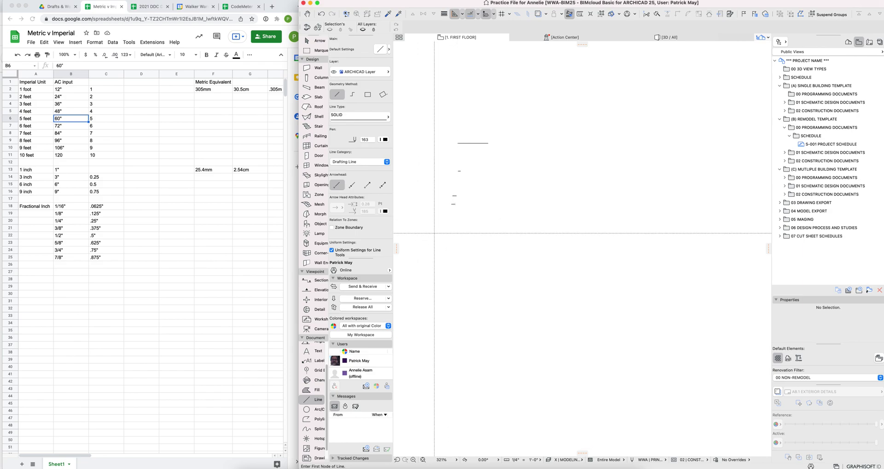
{"action": "left_click", "coordinate": [453, 187]}
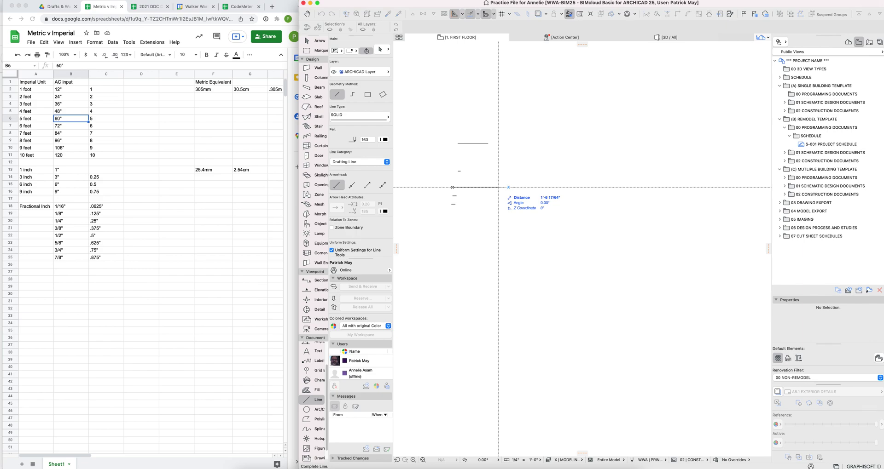
{"action": "key", "text": "Tab"}
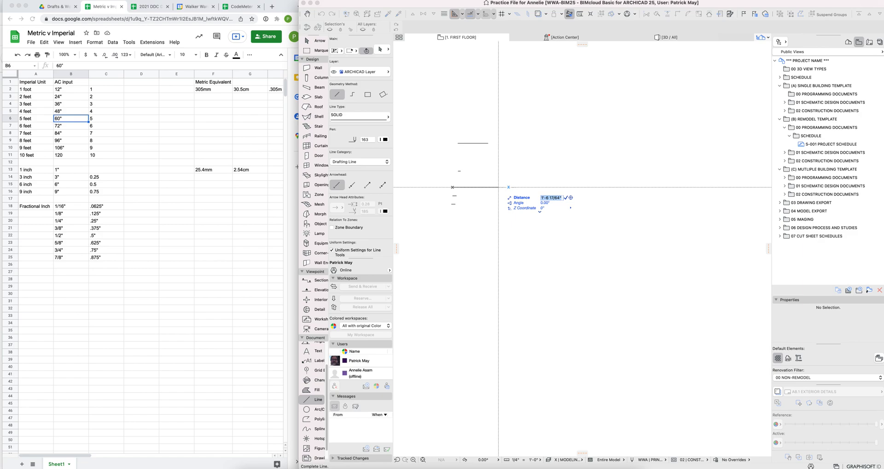
{"action": "type", "text": "1 5/8"}
{"action": "key", "text": "Return"}
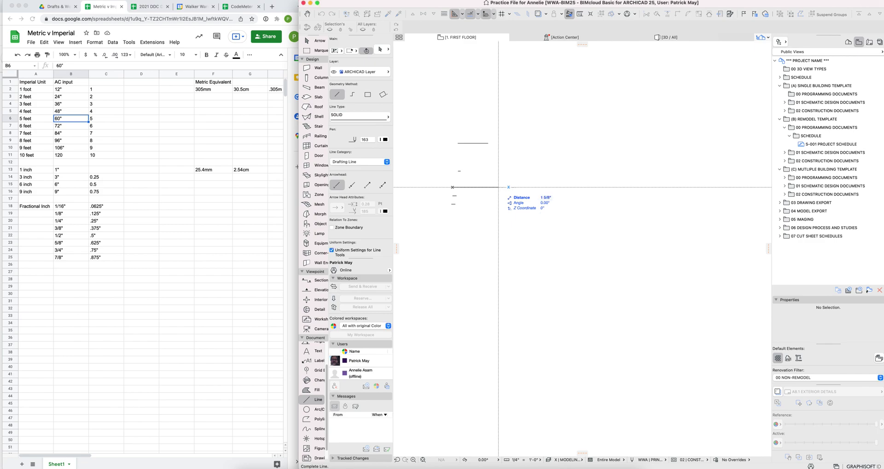
{"action": "scroll", "coordinate": [477, 180], "scroll_direction": "up", "scroll_amount": 1}
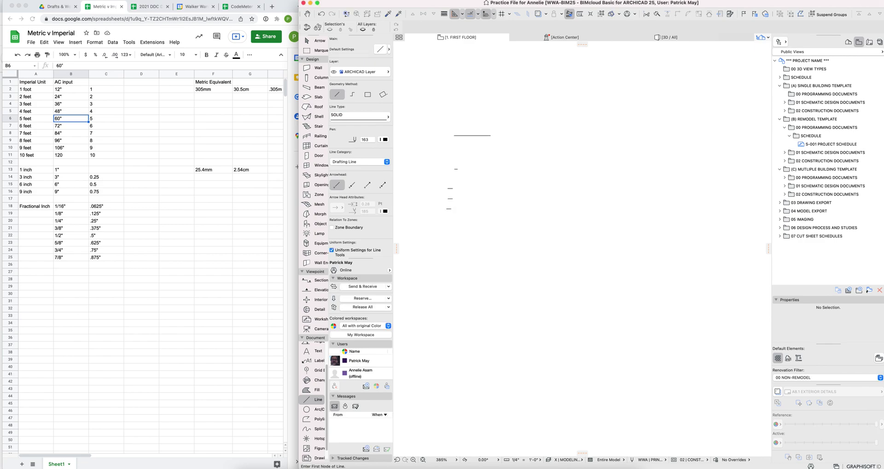
{"action": "left_click", "coordinate": [443, 182]}
{"action": "type", "text": "1.62"}
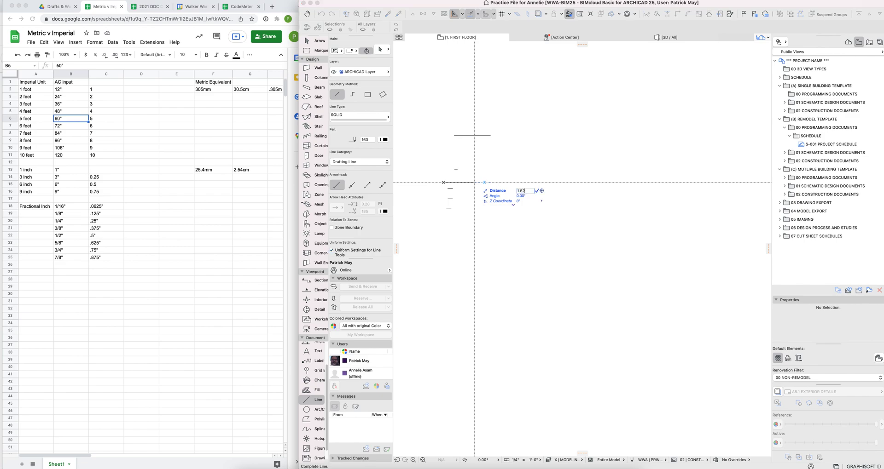
{"action": "key", "text": "Return"}
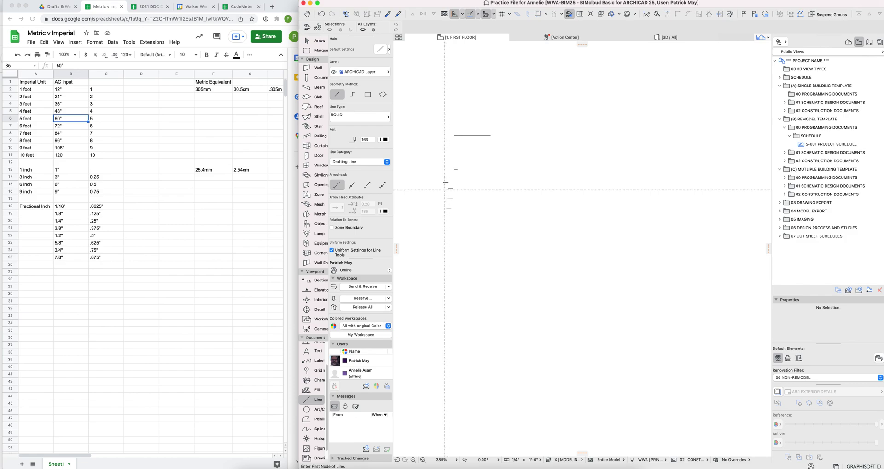
Try to draw a horizontal line 129.75" long just below the 1' line
{"action": "left_click", "coordinate": [455, 176]}
{"action": "key", "text": "Escape"}
{"action": "scroll", "coordinate": [451, 179], "scroll_direction": "up", "scroll_amount": 2}
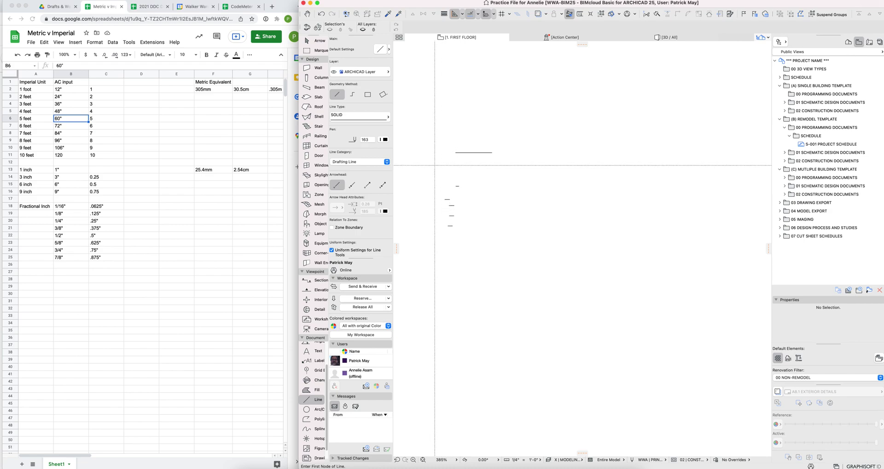
{"action": "left_click", "coordinate": [434, 165]}
{"action": "key", "text": "Tab"}
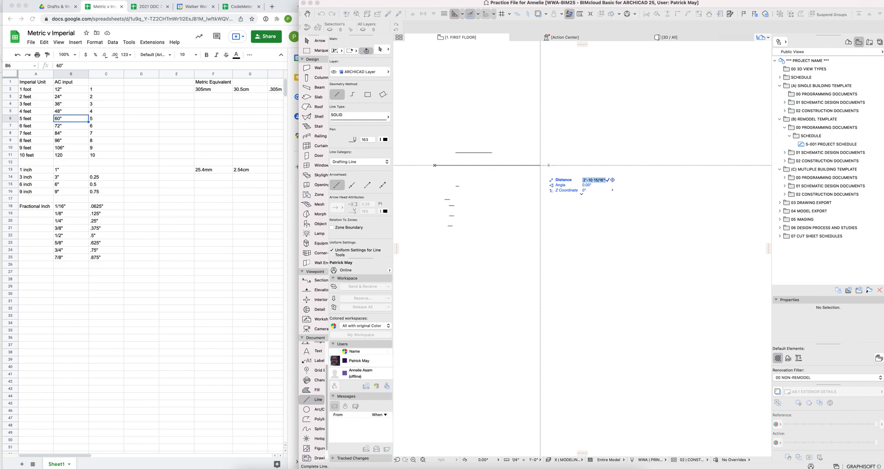
{"action": "type", "text": "129.75"}
{"action": "key", "text": "Tab"}
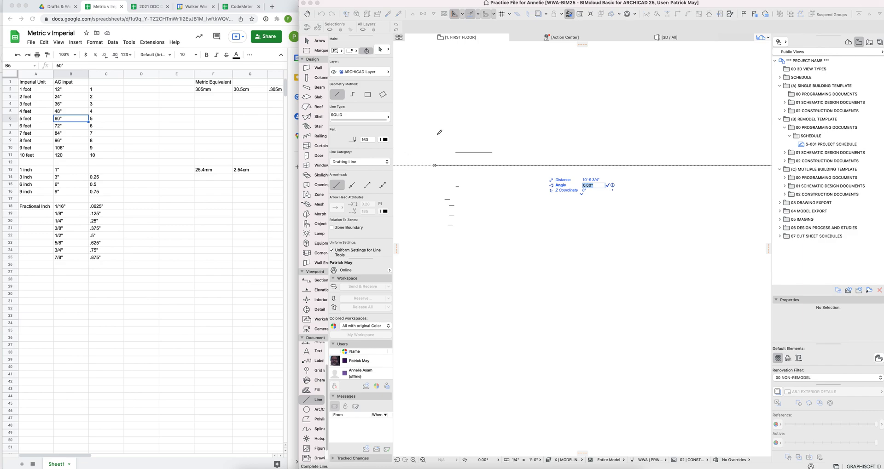
{"action": "scroll", "coordinate": [518, 152], "scroll_direction": "down", "scroll_amount": 5}
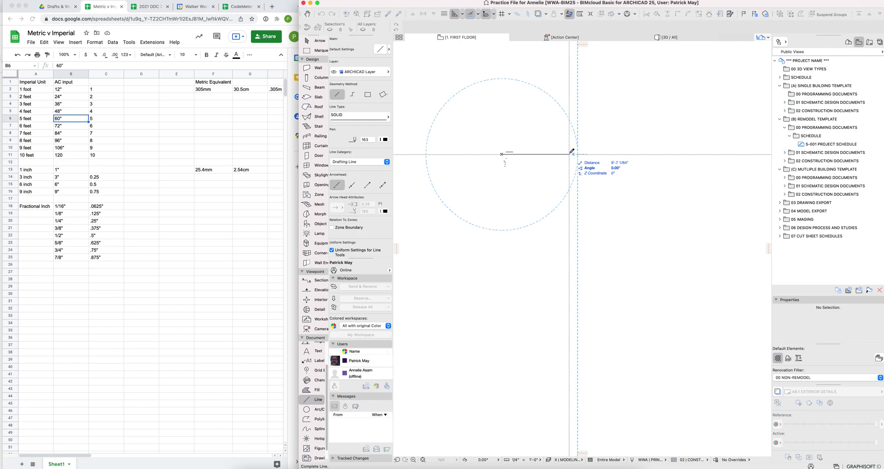
{"action": "key", "text": "Escape"}
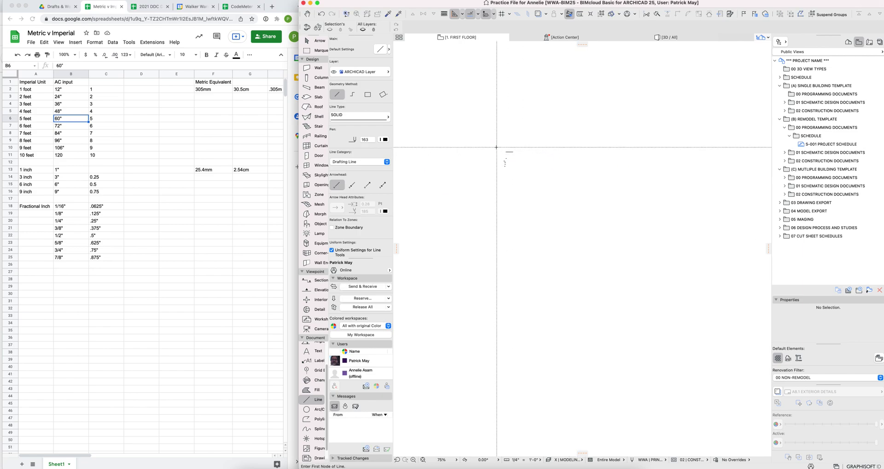
Draw two horizontal lines stacked above the 1' line, the lower 3.5' long and the upper 42.5" long
{"action": "left_click", "coordinate": [493, 146]}
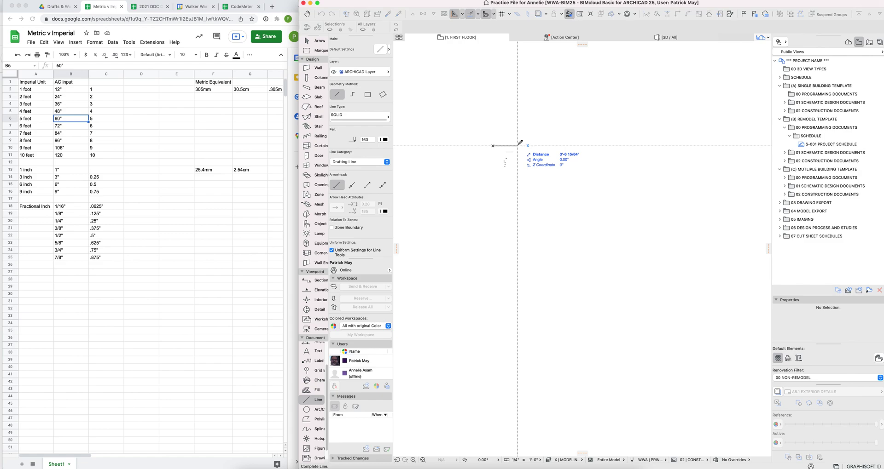
{"action": "type", "text": "3.5"}
{"action": "key", "text": "Return"}
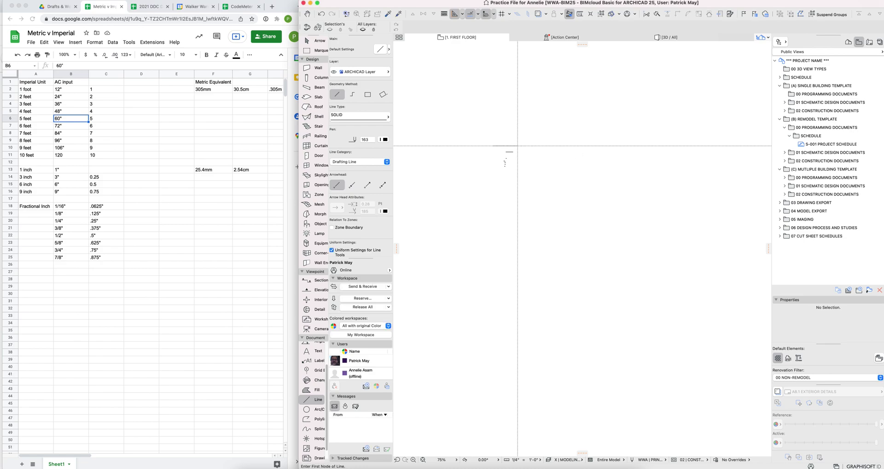
{"action": "scroll", "coordinate": [479, 178], "scroll_direction": "up", "scroll_amount": 5}
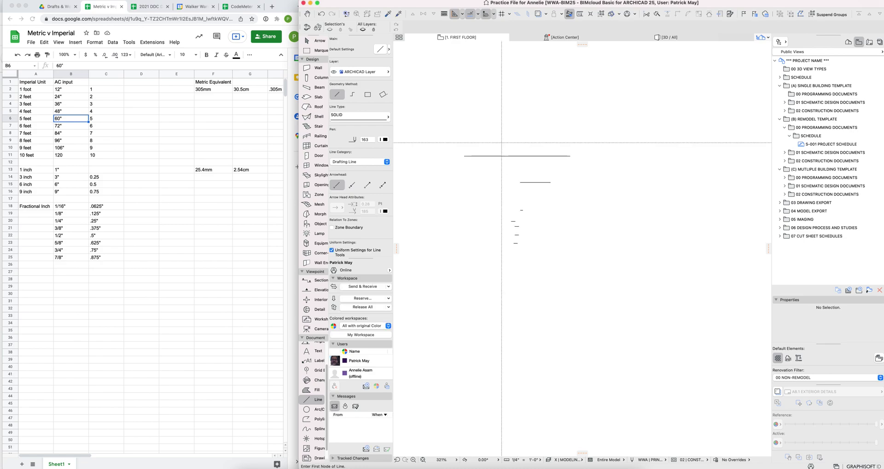
{"action": "left_click", "coordinate": [471, 180]}
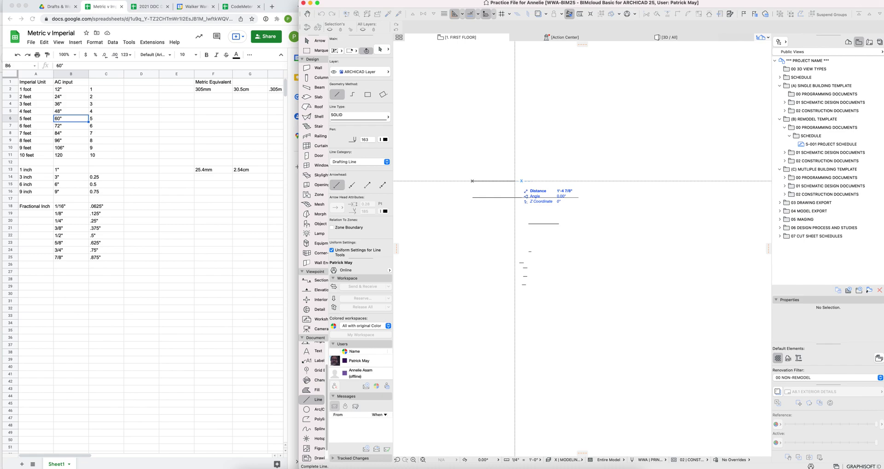
{"action": "type", "text": "42.5"}
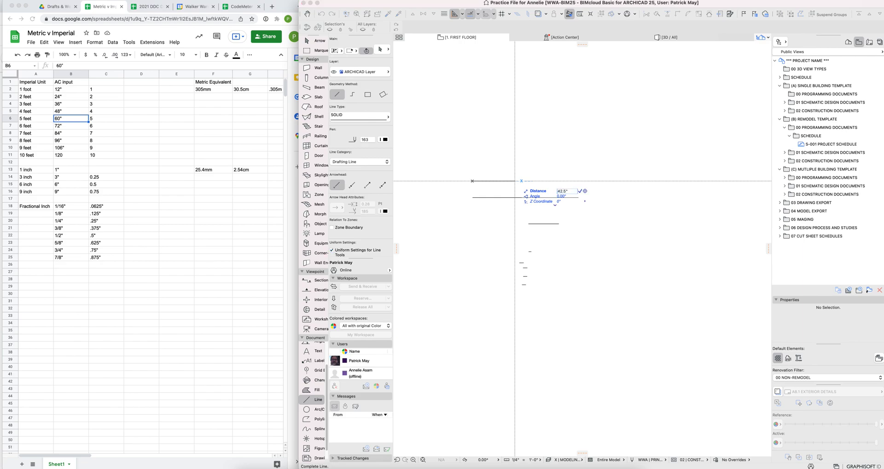
{"action": "key", "text": "Return"}
Draw a horizontal line 3'-6 1/2" long above the 42.5" line and leave the Line tool
{"action": "left_click", "coordinate": [508, 162]}
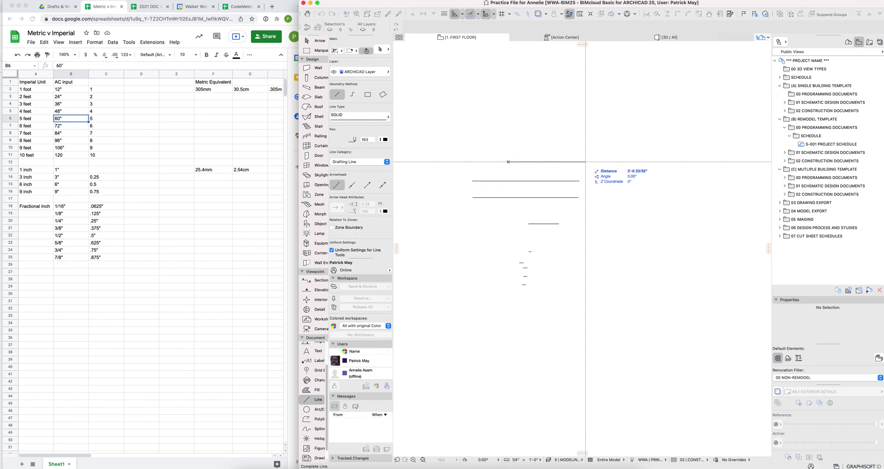
{"action": "type", "text": "3"}
{"action": "key", "text": "Tab"}
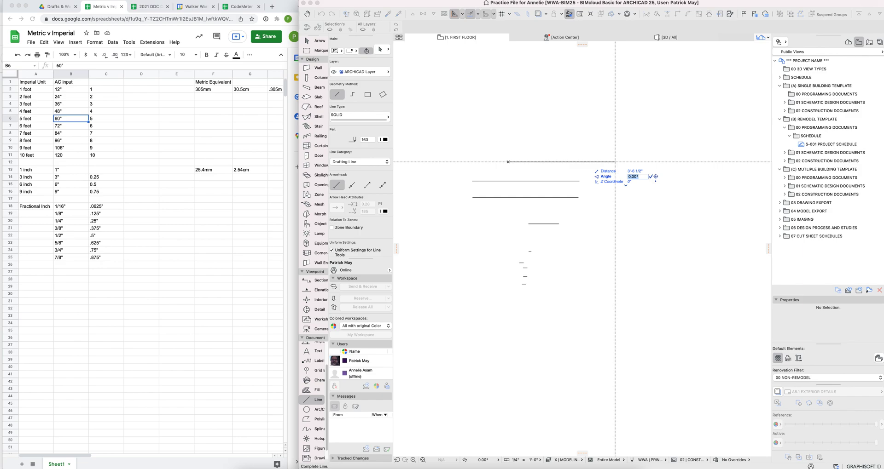
{"action": "left_click", "coordinate": [614, 162]}
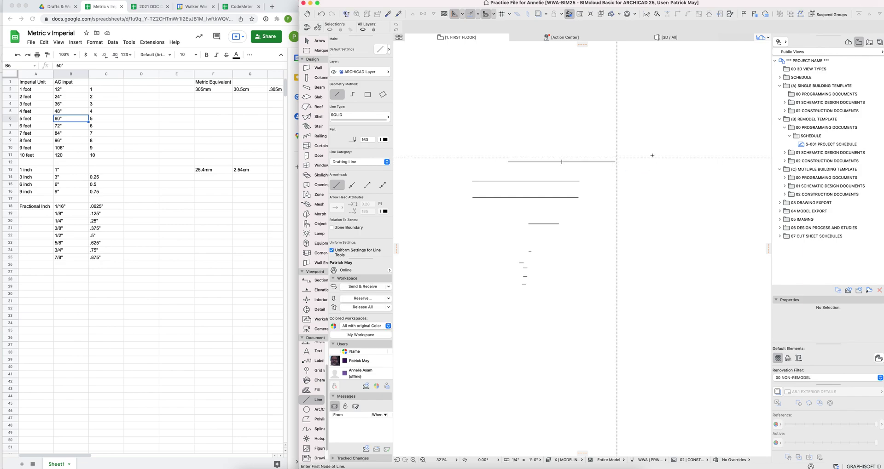
{"action": "scroll", "coordinate": [544, 135], "scroll_direction": "up", "scroll_amount": 3}
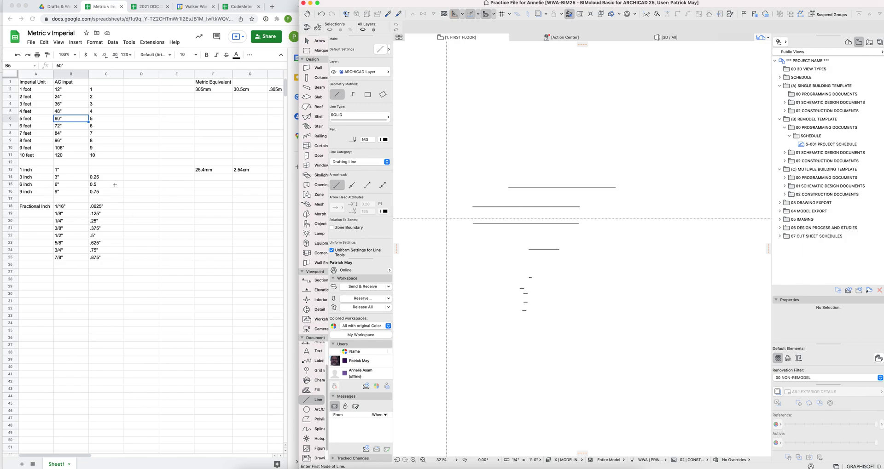
{"action": "key", "text": "Escape"}
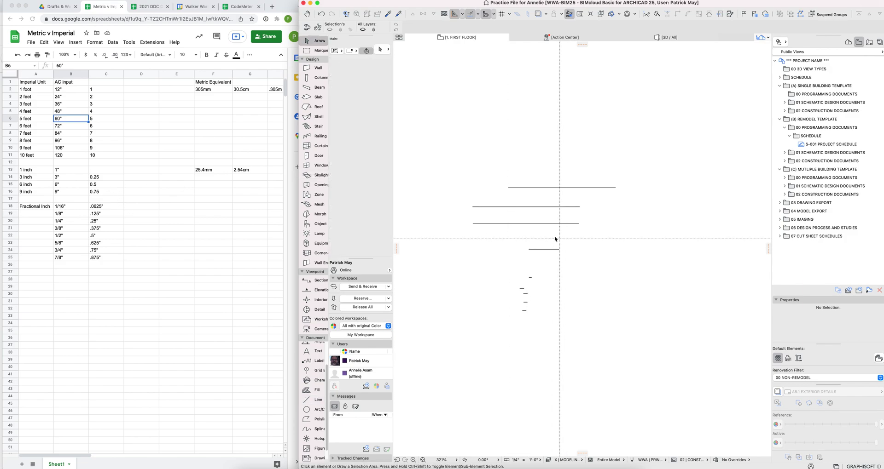